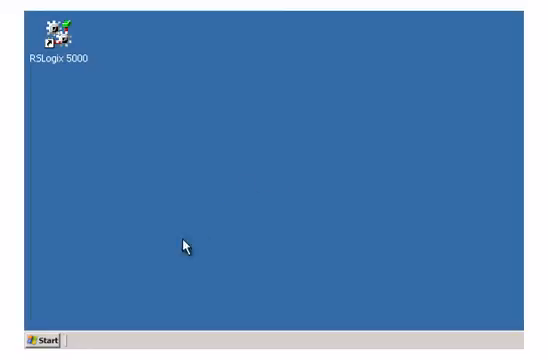
Step: Expand All Programs from the Windows Start menu to reach the Rockwell Software entries
left_click(46, 340)
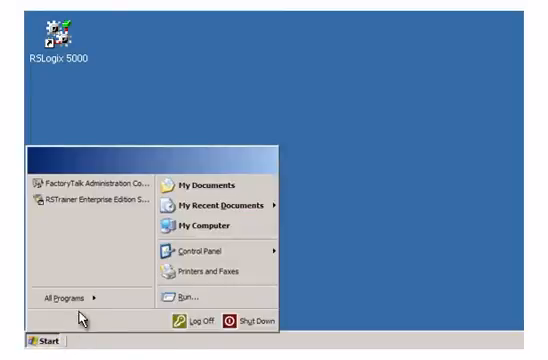
left_click(66, 298)
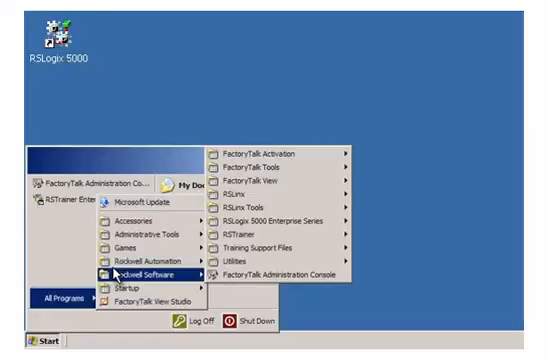
mouse_move(128, 272)
mouse_move(262, 153)
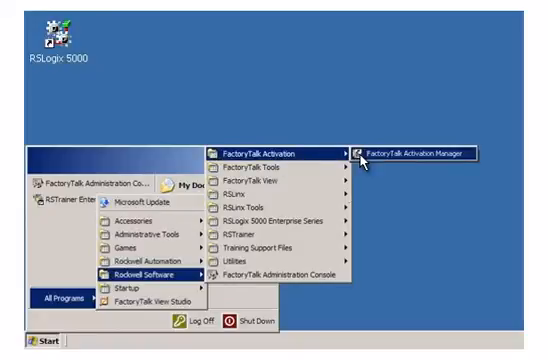
Step: Start the Rehost Activations wizard from Manage Activations in FactoryTalk Activation Manager
left_click(410, 153)
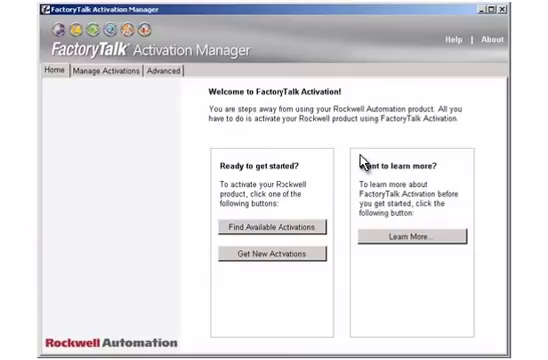
left_click(103, 72)
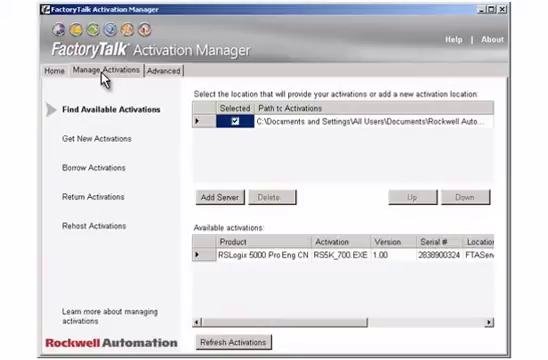
left_click(89, 228)
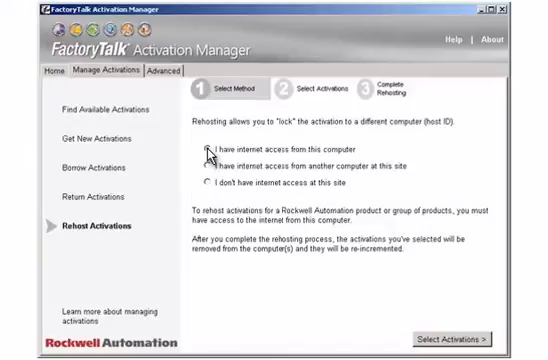
Step: Mark the RSLogix 5000 activation for rehosting at the Select Activations step
left_click(432, 339)
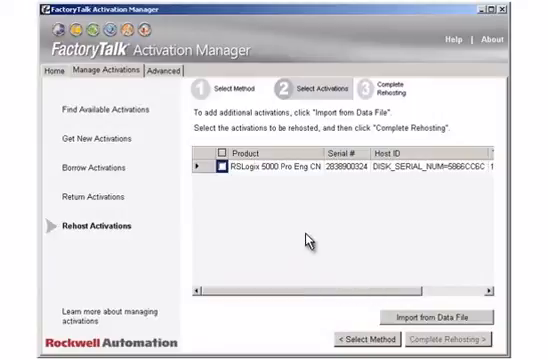
left_click(222, 166)
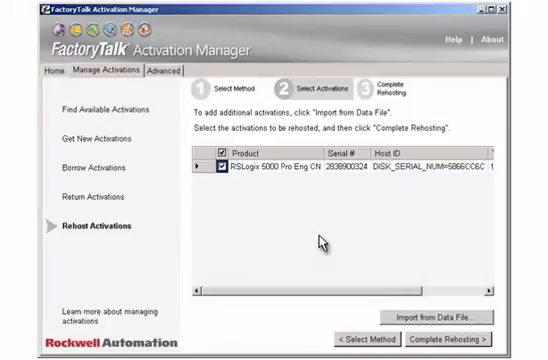
Step: Complete rehosting and confirm removing the RSLogix 5000 Pro activation from this computer
left_click(446, 340)
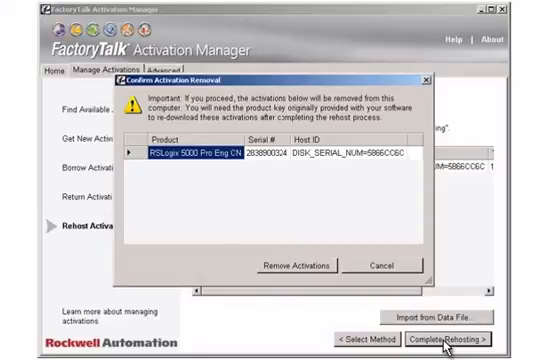
left_click(296, 266)
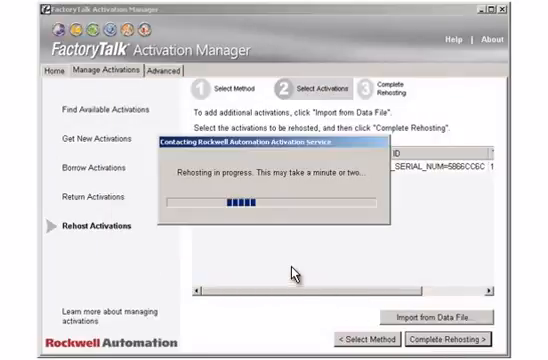